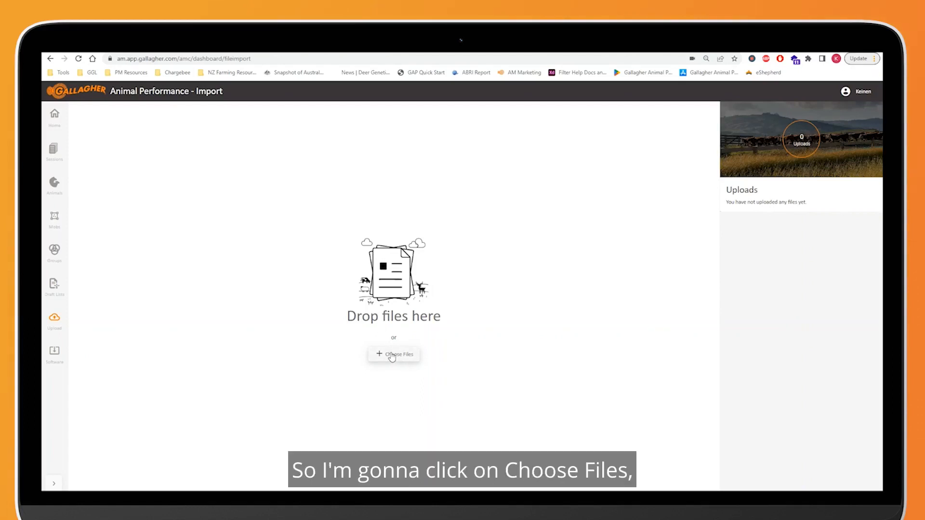
Step: Choose the CSV file "Animal Data File import" from the Tag Bucket File folder for import
left_click(391, 355)
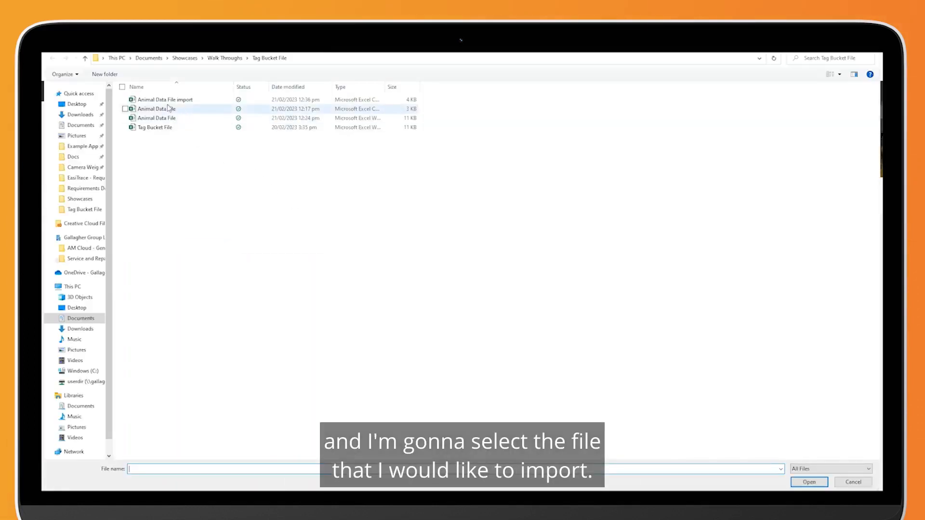
left_click(166, 100)
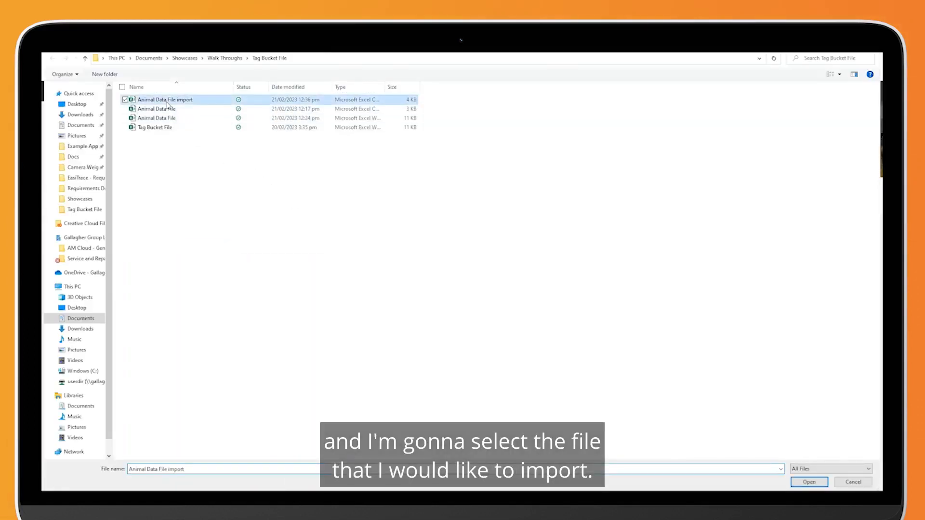
left_click(810, 482)
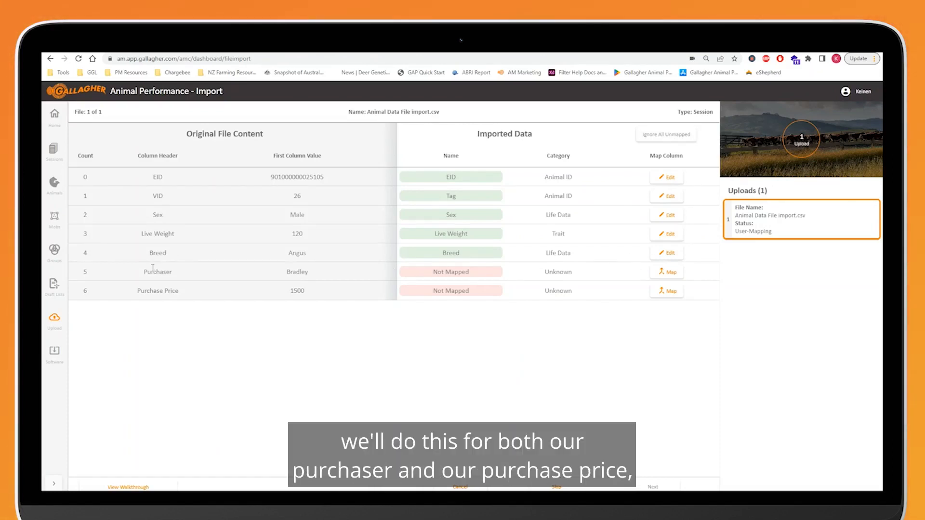
Step: Check the existing data types for a match to the unmapped Purchaser column, filtering by "purh" and clearing the filter
left_click(669, 274)
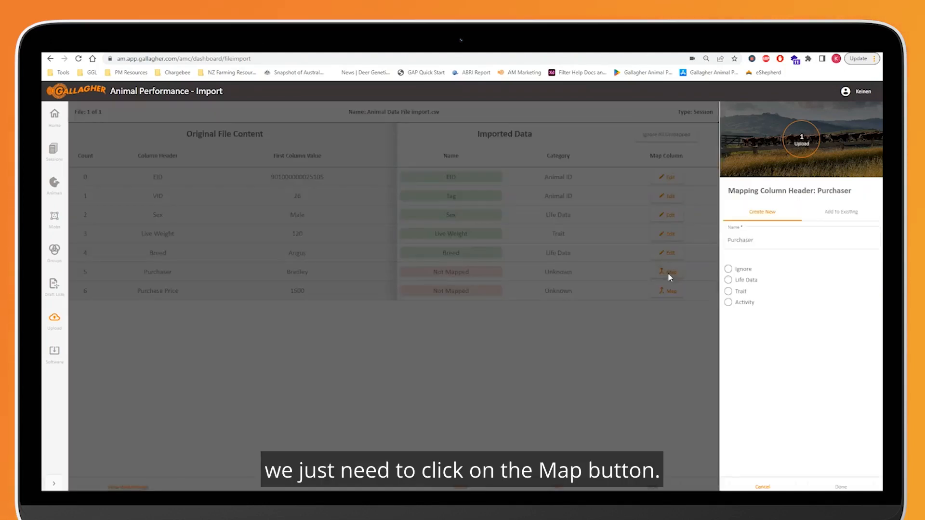
left_click(849, 212)
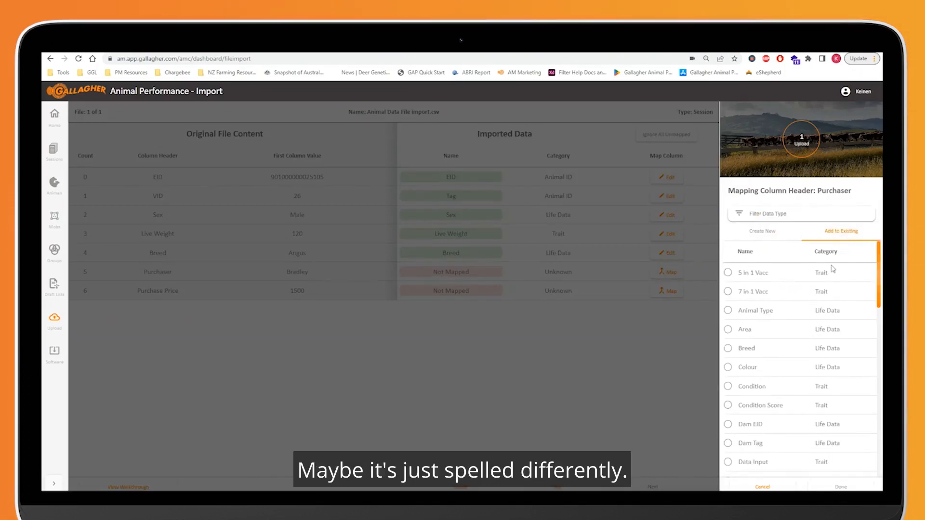
scroll(832, 322, "down", 3)
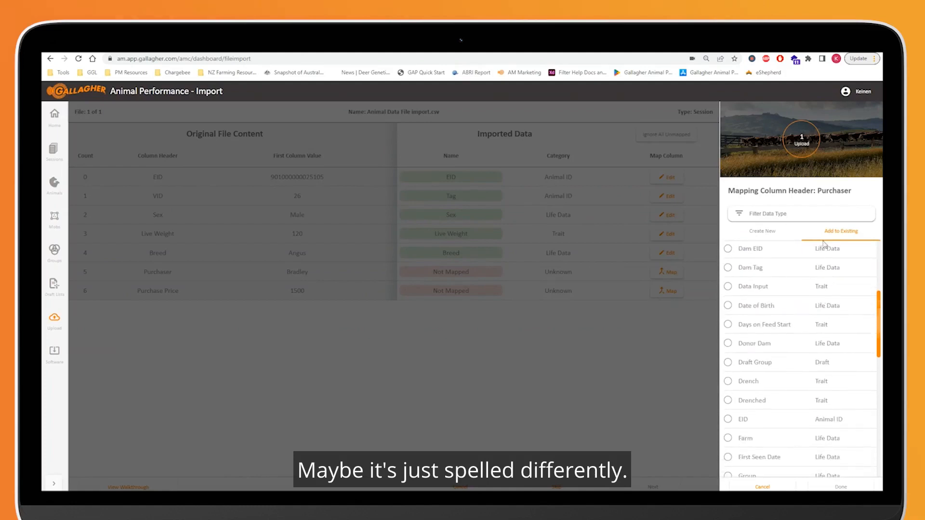
scroll(832, 322, "down", 4)
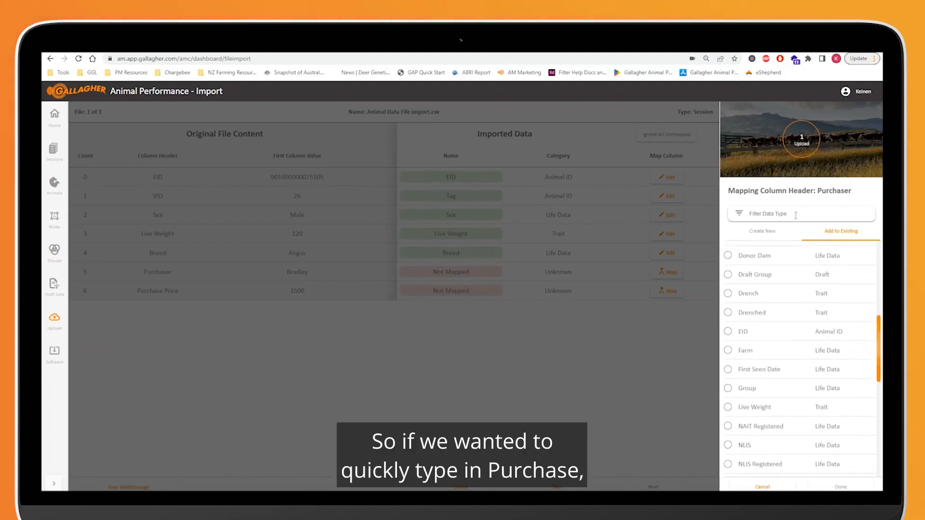
left_click(795, 215)
type("purh")
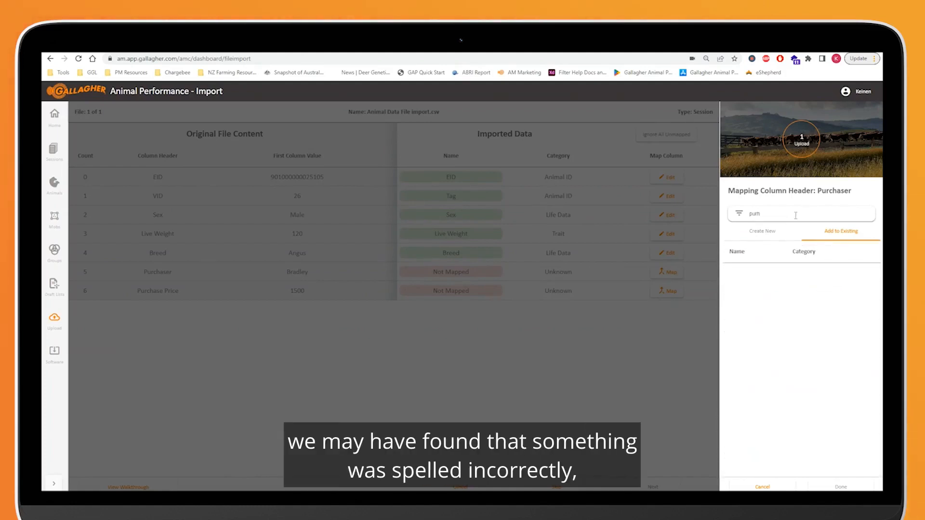
key("BackSpace")
key("BackSpace")
key("BackSpace")
key("BackSpace")
key("BackSpace")
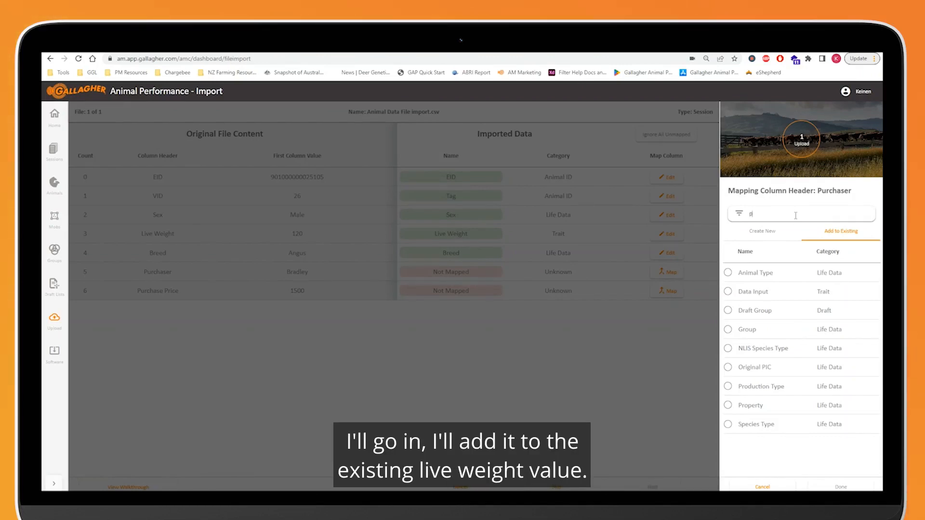
key("BackSpace")
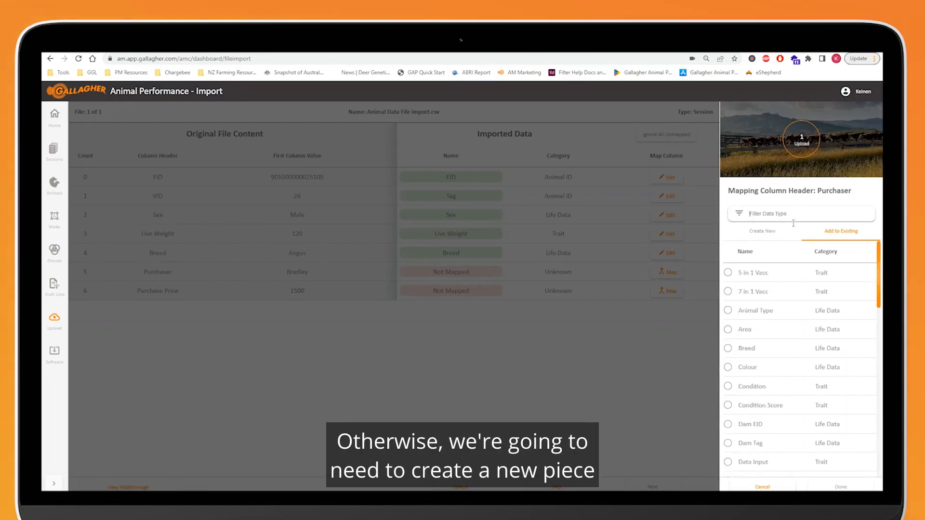
Step: Map the Purchaser column to a new Life Data item of type Text
left_click(771, 231)
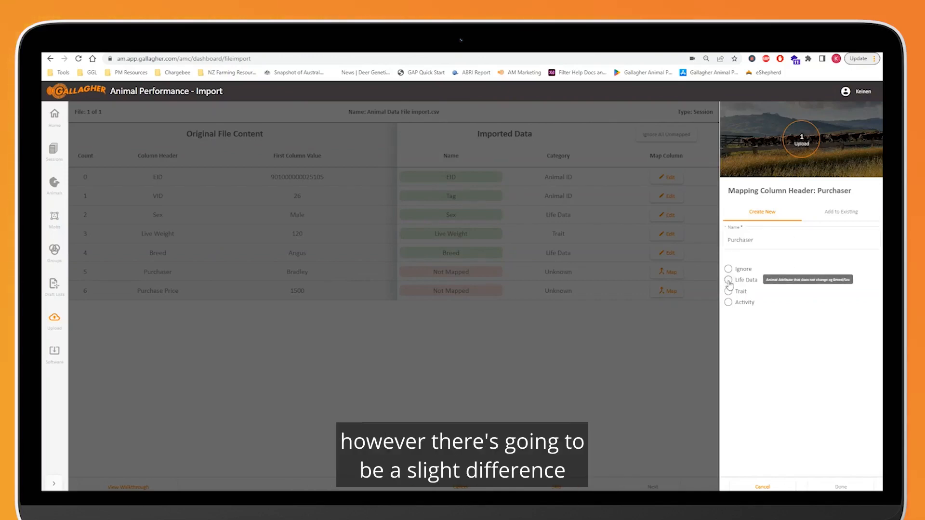
left_click(728, 280)
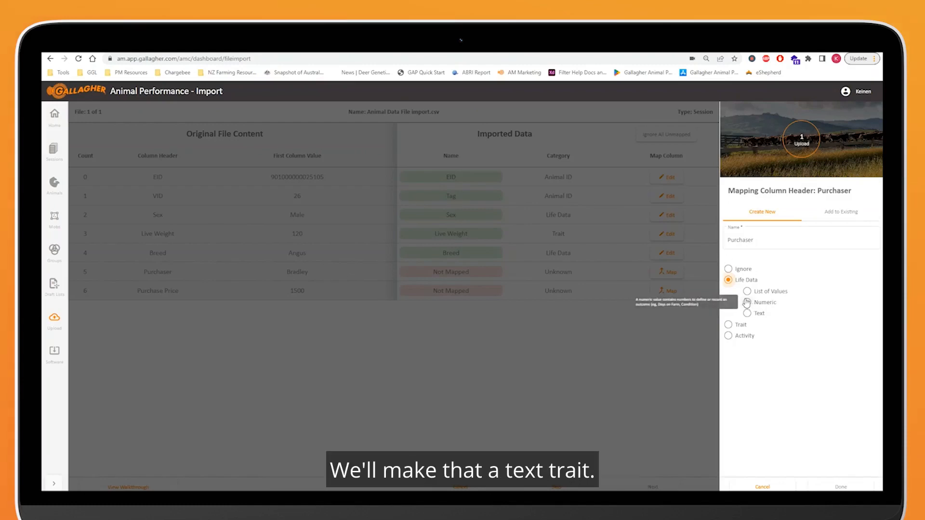
left_click(747, 313)
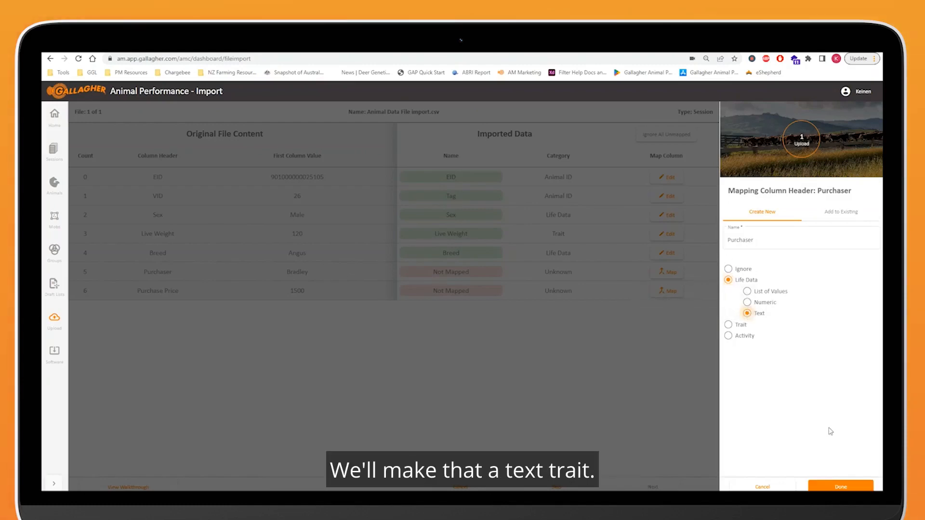
left_click(846, 486)
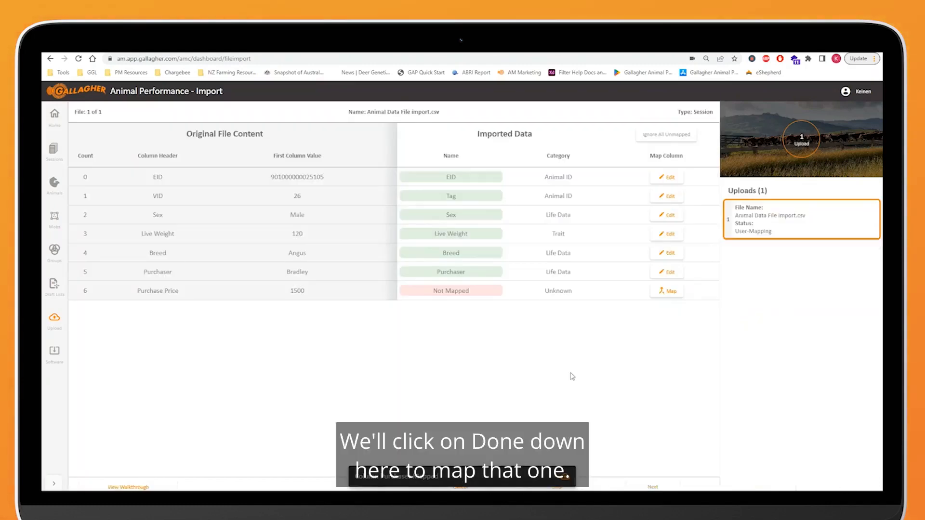
Step: Map the Purchase Price column to a new Life Data item of type Numeric
left_click(668, 293)
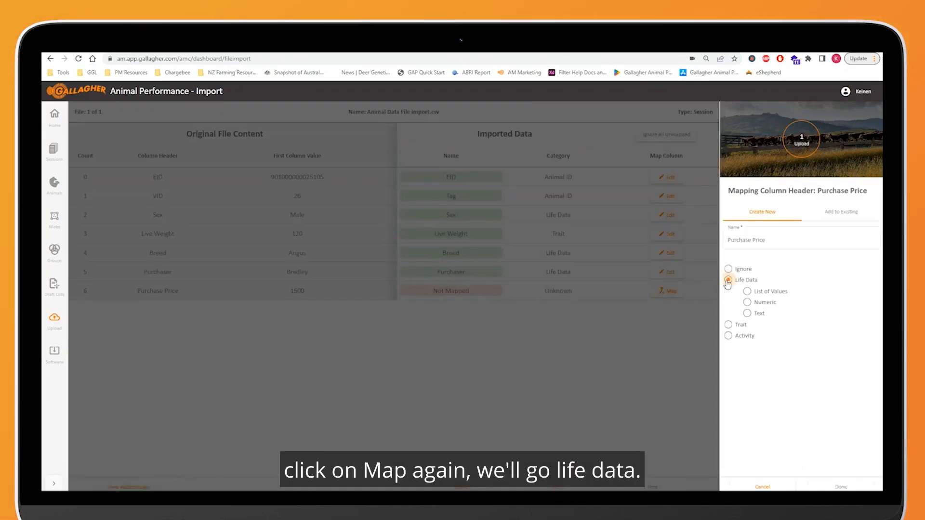
left_click(746, 302)
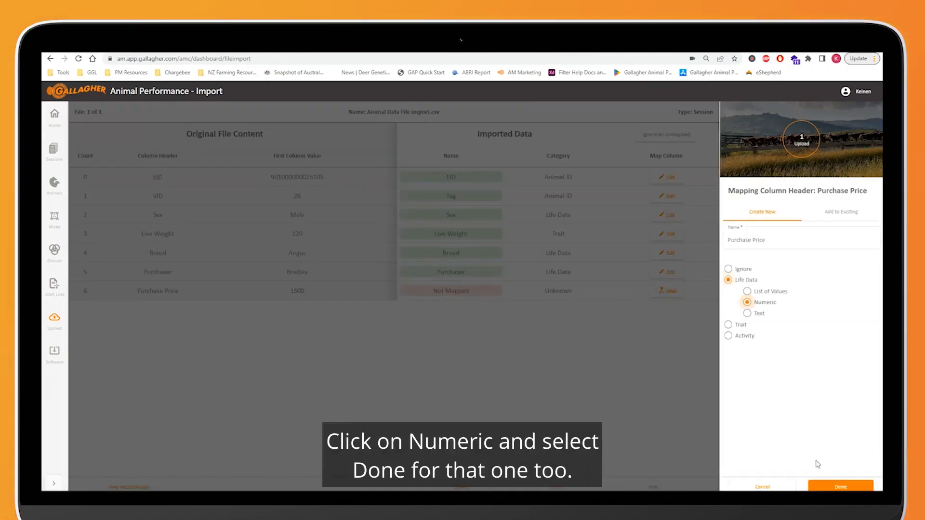
left_click(840, 486)
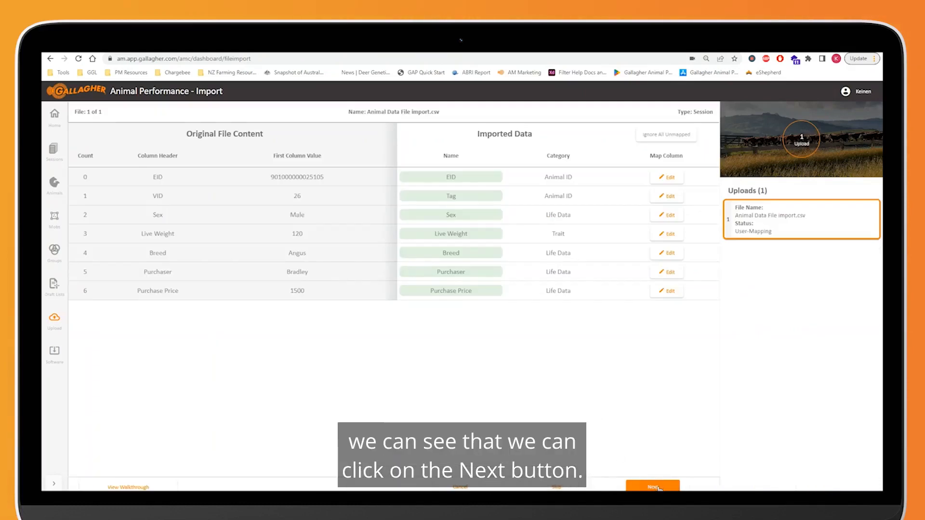
Step: Proceed to the upload settings and correct the session name to "Animal Data File Import"
left_click(658, 487)
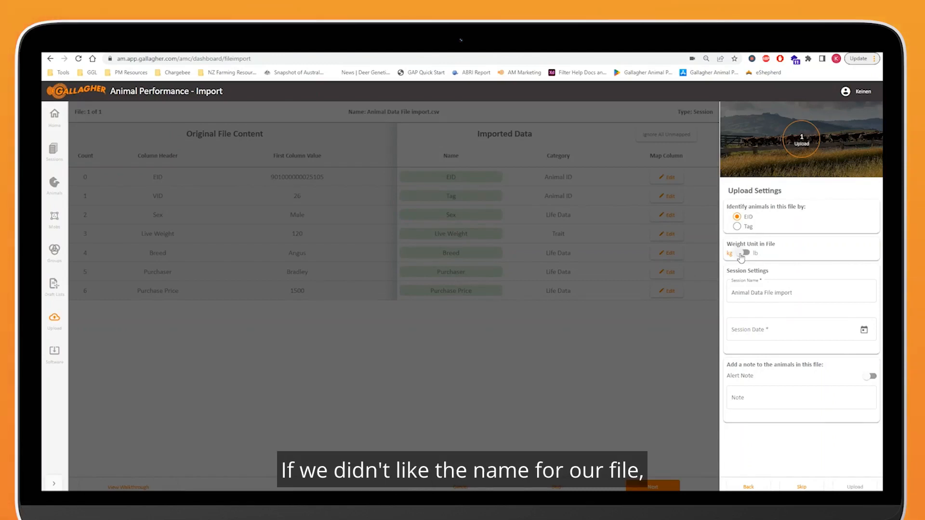
left_click(788, 293)
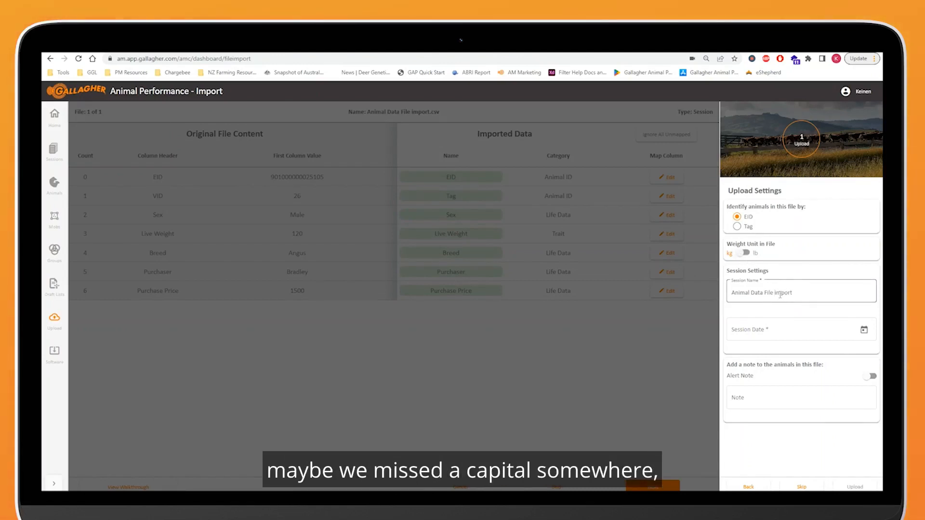
key("BackSpace")
type("I")
left_click(808, 293)
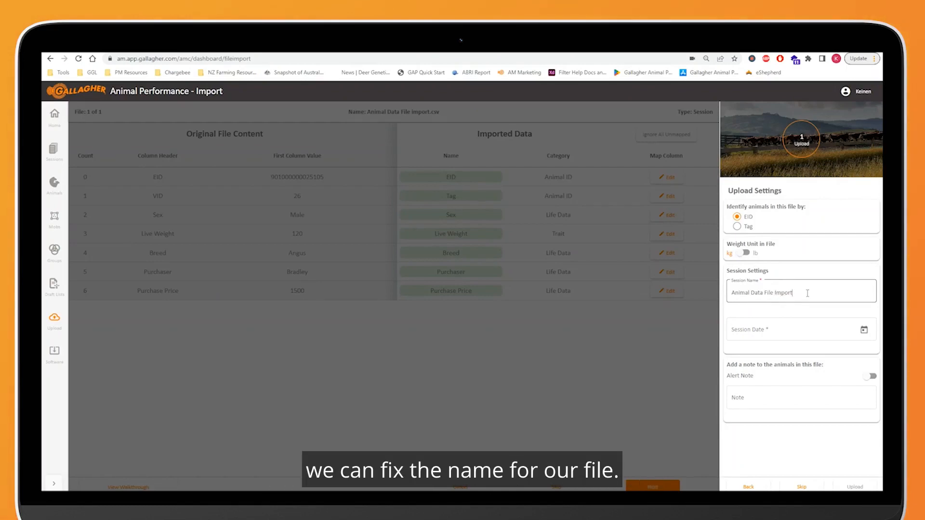
Step: Set the session date to Feb 21, 2023, upload the file and close the finished import
left_click(864, 330)
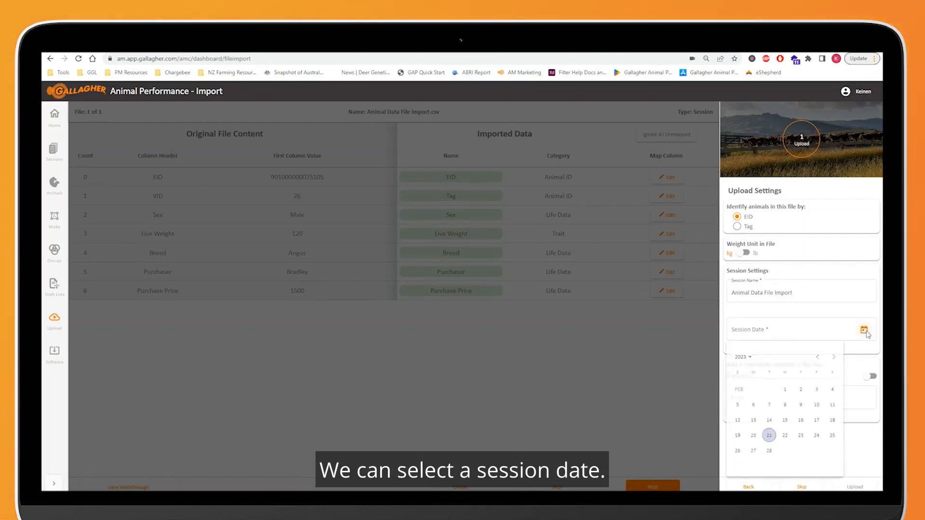
left_click(771, 438)
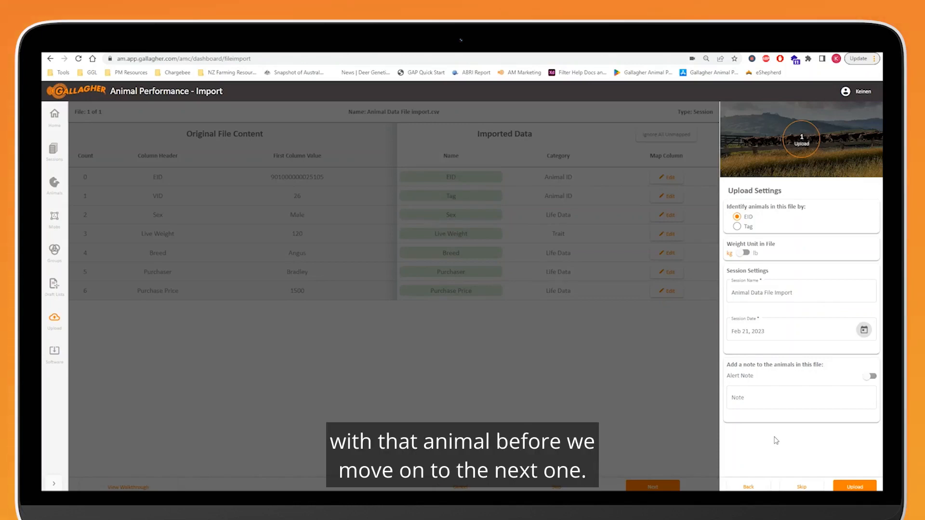
left_click(855, 487)
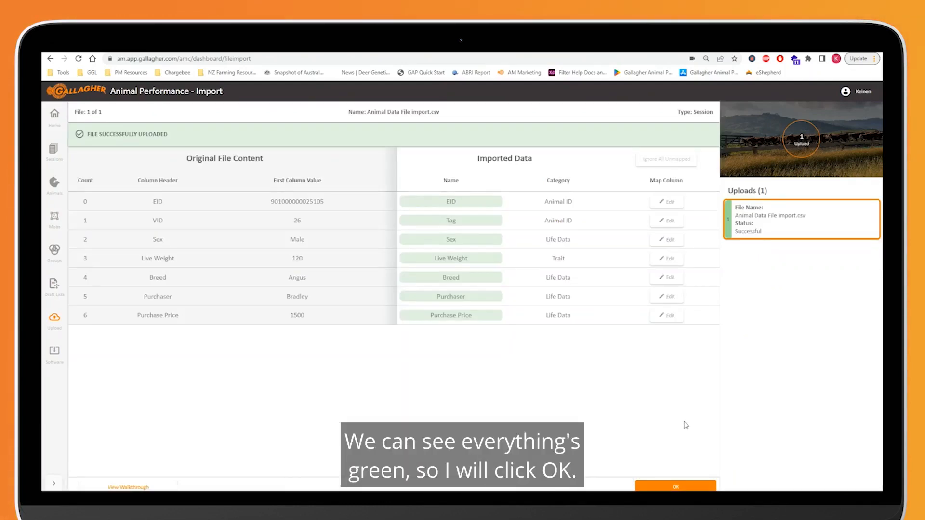
left_click(686, 487)
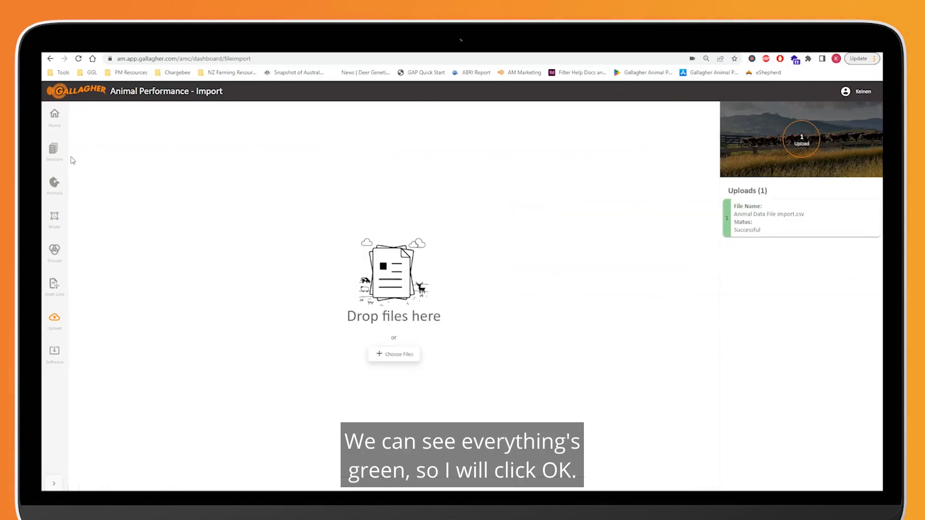
Step: Open the Animal Data File Import session and view the details of animal 54
left_click(54, 151)
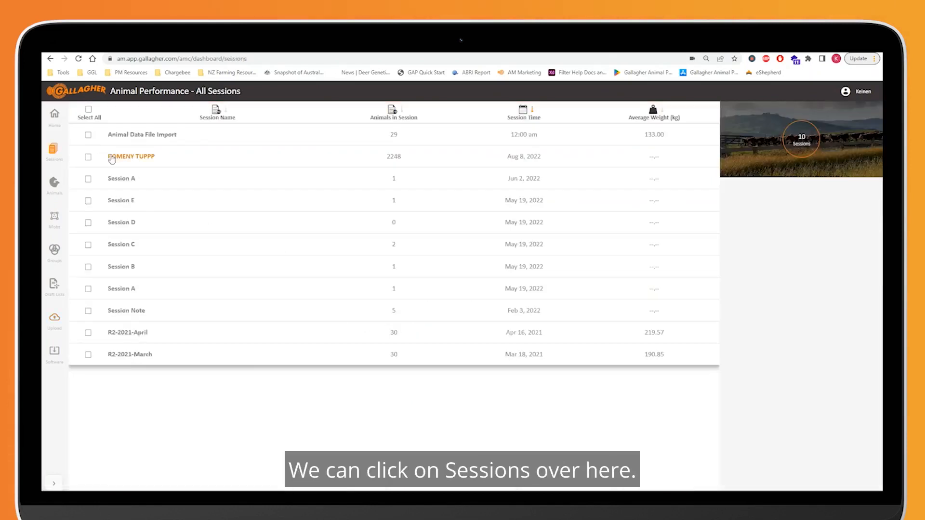
left_click(157, 135)
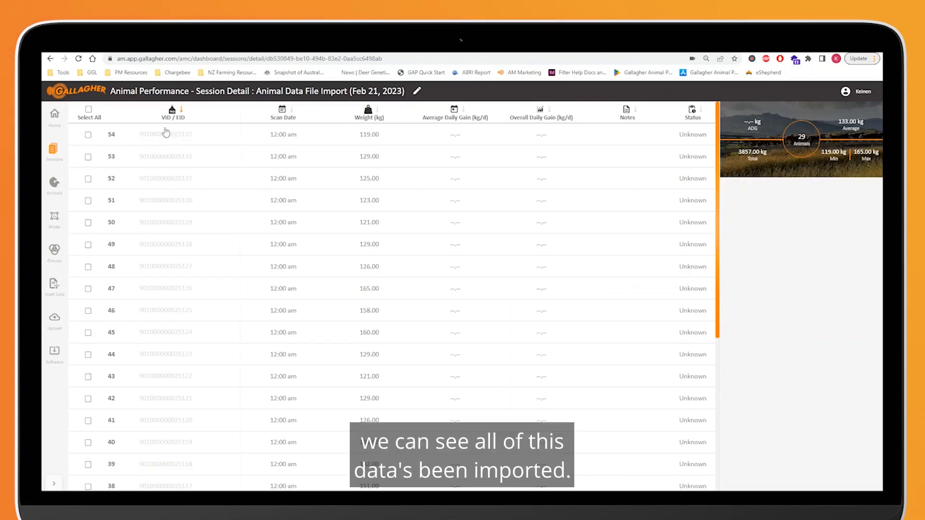
left_click(111, 135)
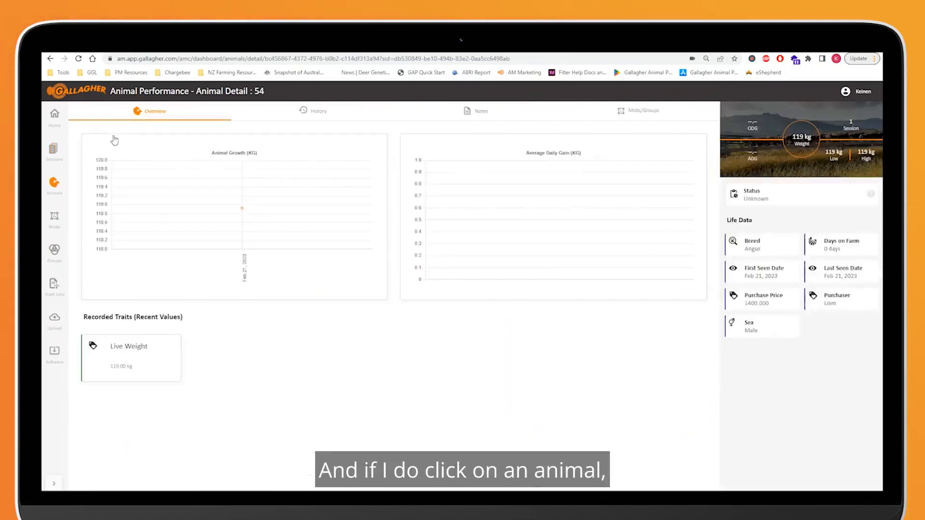